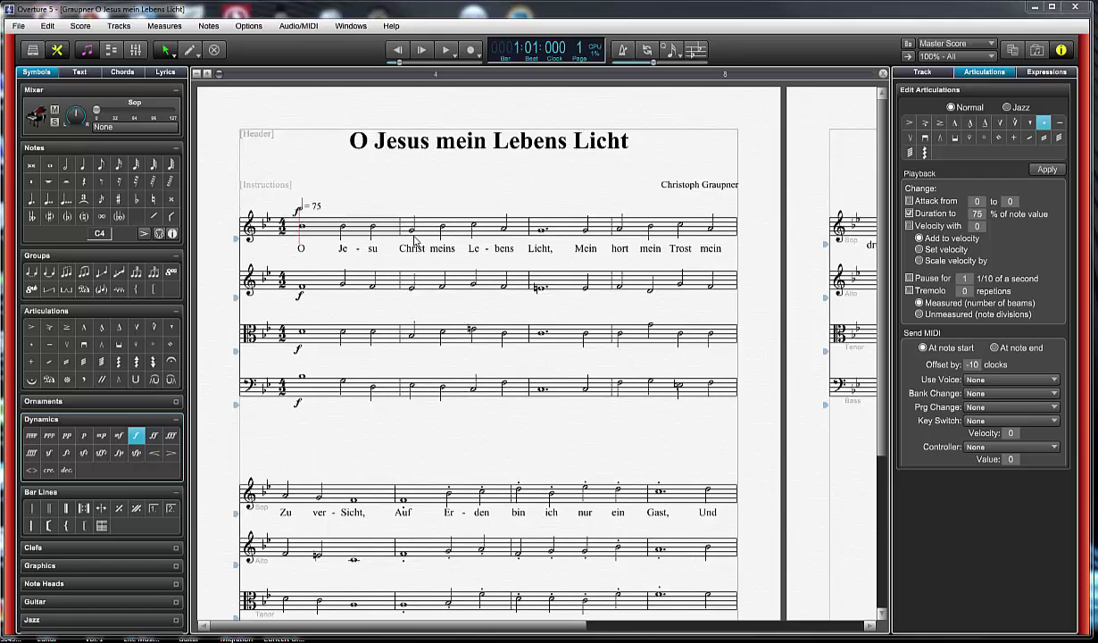
# Show the lyric entry tools and open the soprano syllable "ver" in measure 5 for editing, leaving its text as it is
pyautogui.click(164, 72)
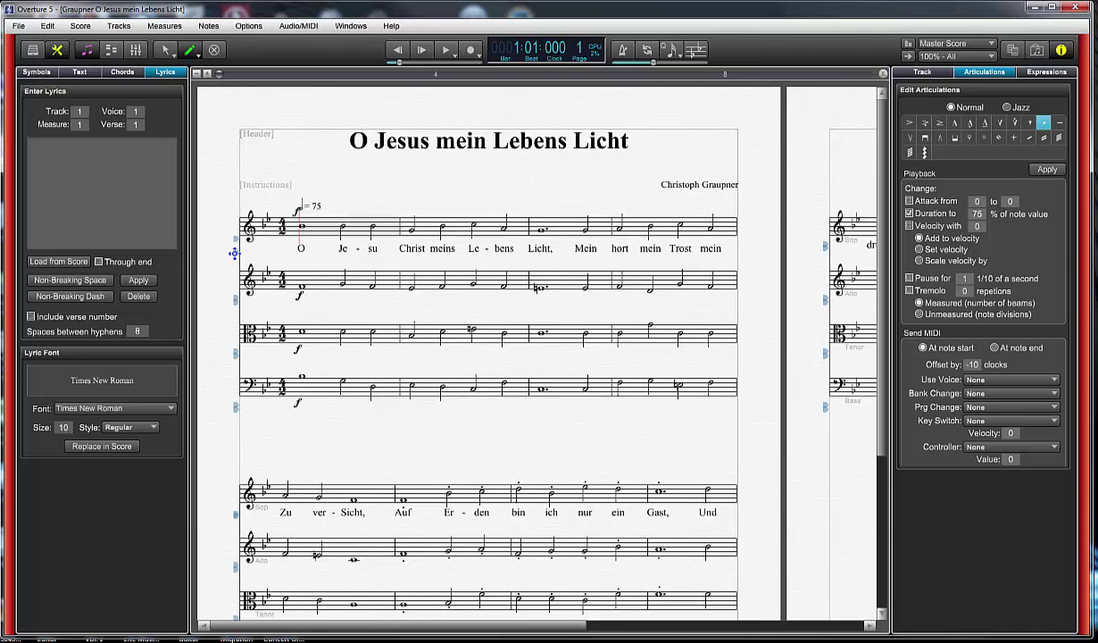
pyautogui.moveTo(234, 254)
pyautogui.mouseDown()
pyautogui.moveTo(230, 188)
pyautogui.moveTo(221, 253)
pyautogui.mouseUp()
pyautogui.click(318, 512)
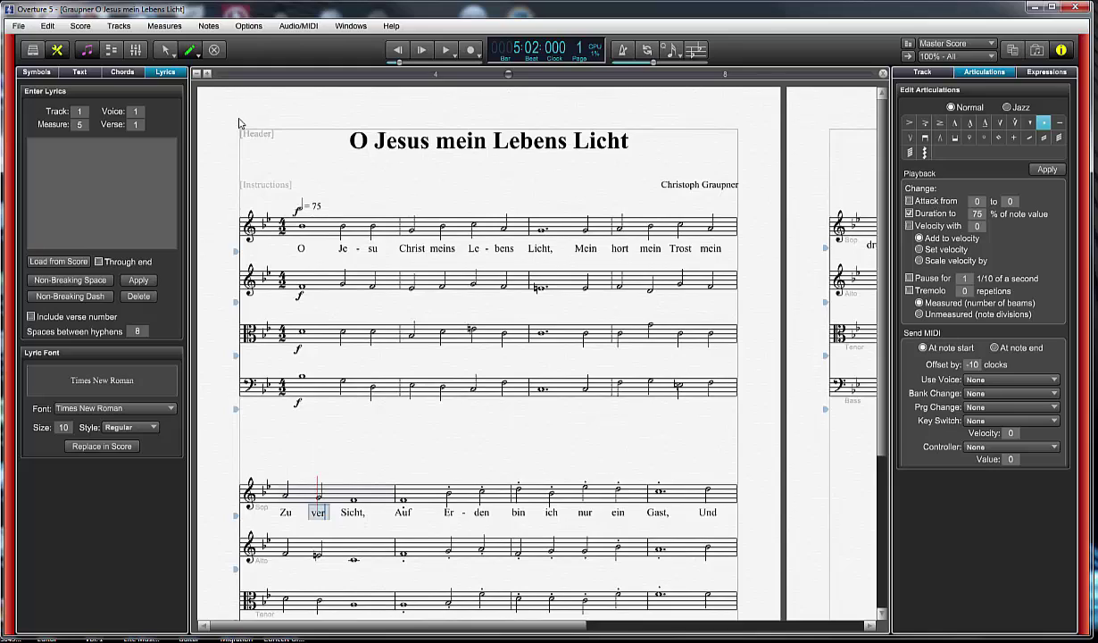
pyautogui.press('Escape')
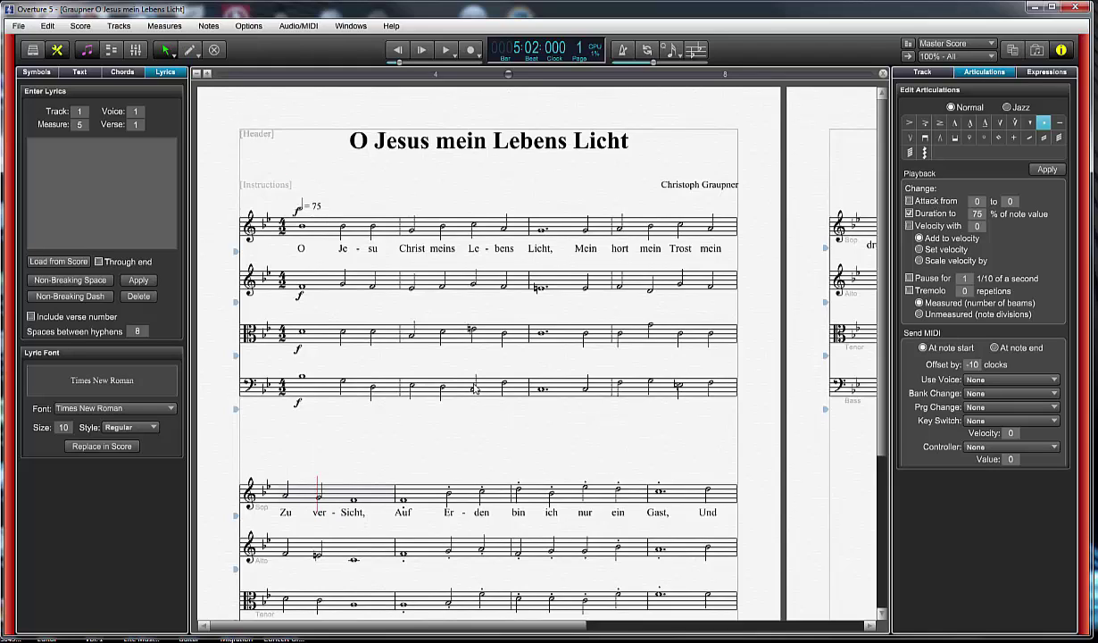
# Show the Sop track settings and inspect the bass choir's Play instance, including its loaded WordBuilder multi in the instrument browser
pyautogui.click(928, 72)
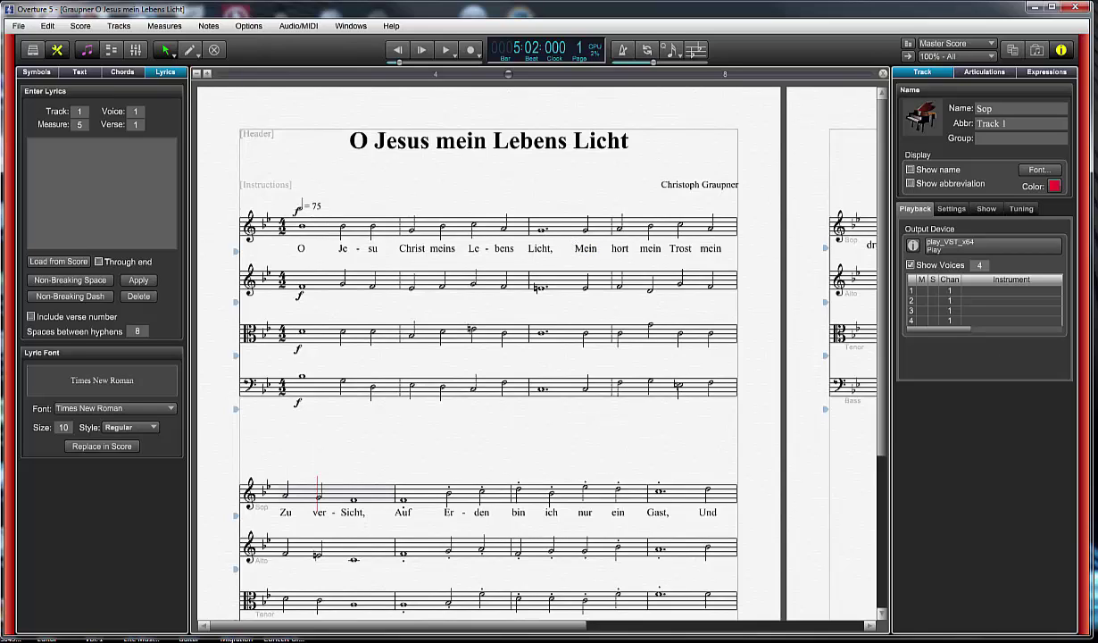
pyautogui.moveTo(1094, 62); pyautogui.dragTo(664, 89)
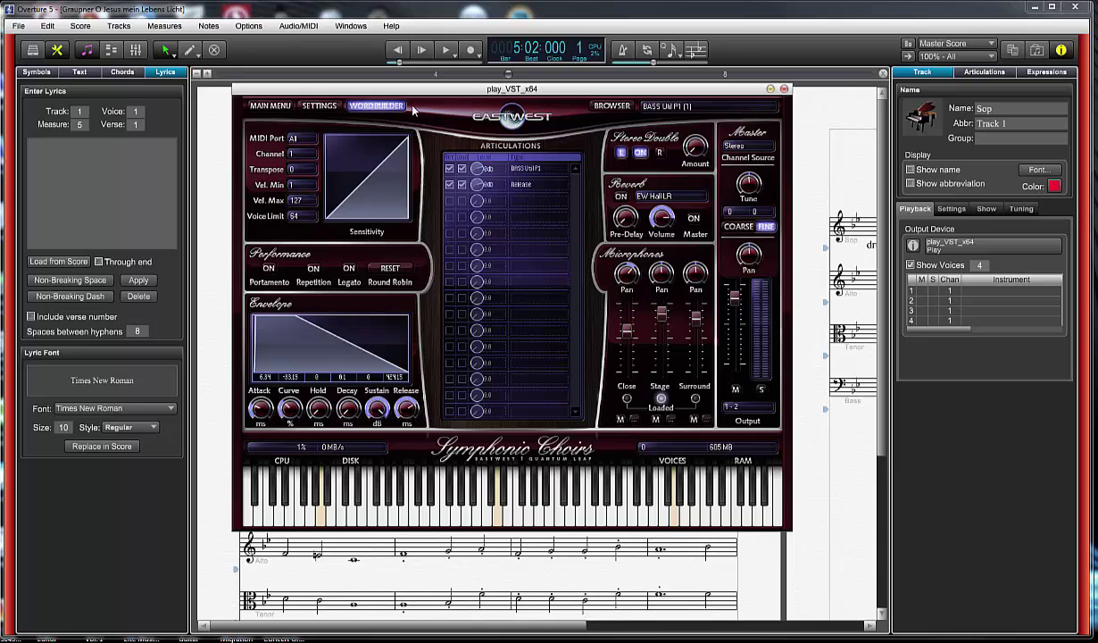
pyautogui.click(609, 106)
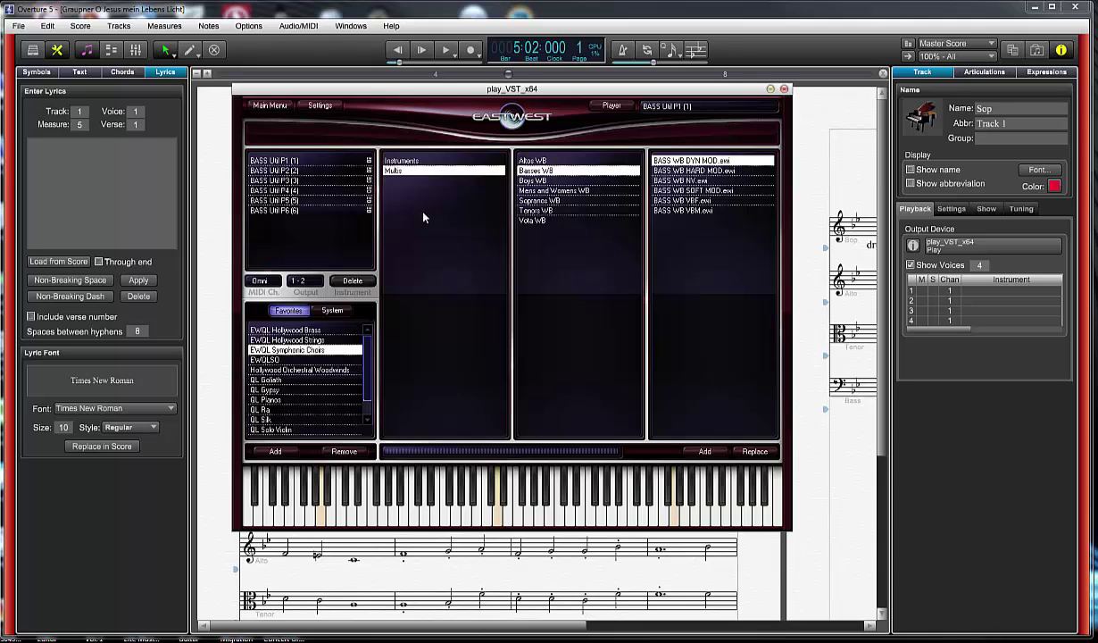
pyautogui.click(625, 107)
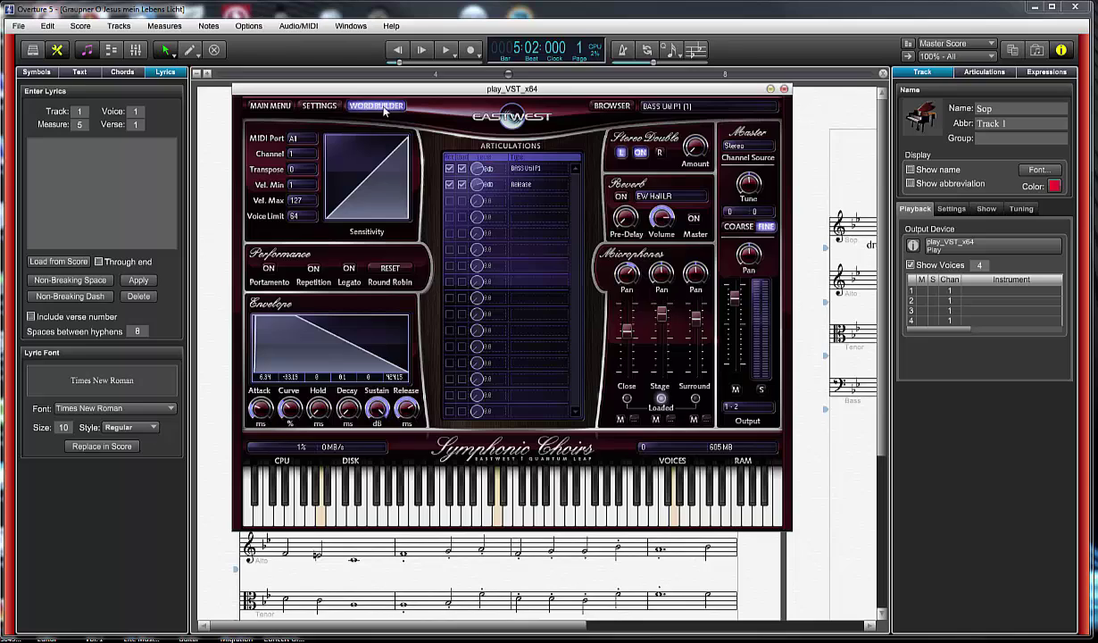
pyautogui.click(378, 106)
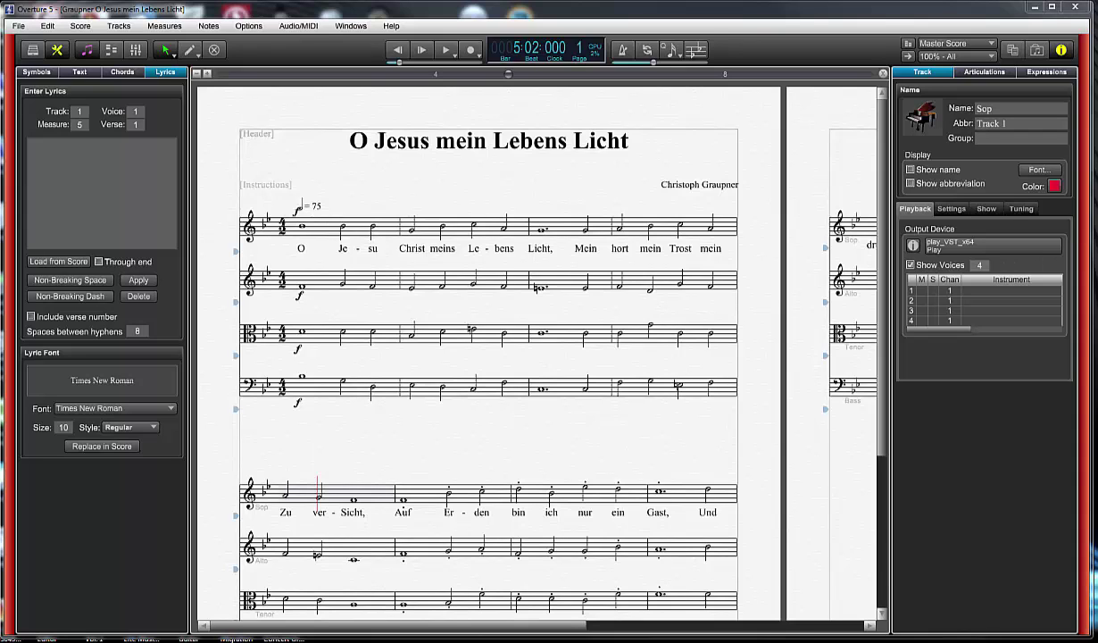
# Switch to the EWQL Choirs Manual in the browser and examine the phonetic alphabet tables with English and Latin vowels
pyautogui.moveTo(1097, 46); pyautogui.dragTo(683, 39)
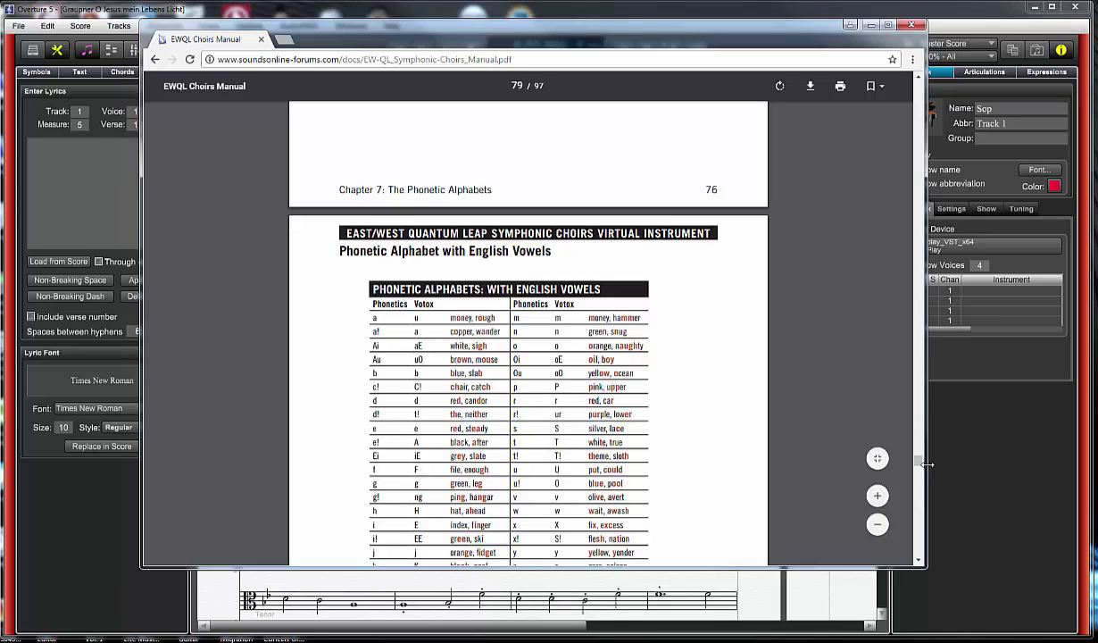
pyautogui.scroll(-10, 920, 464)
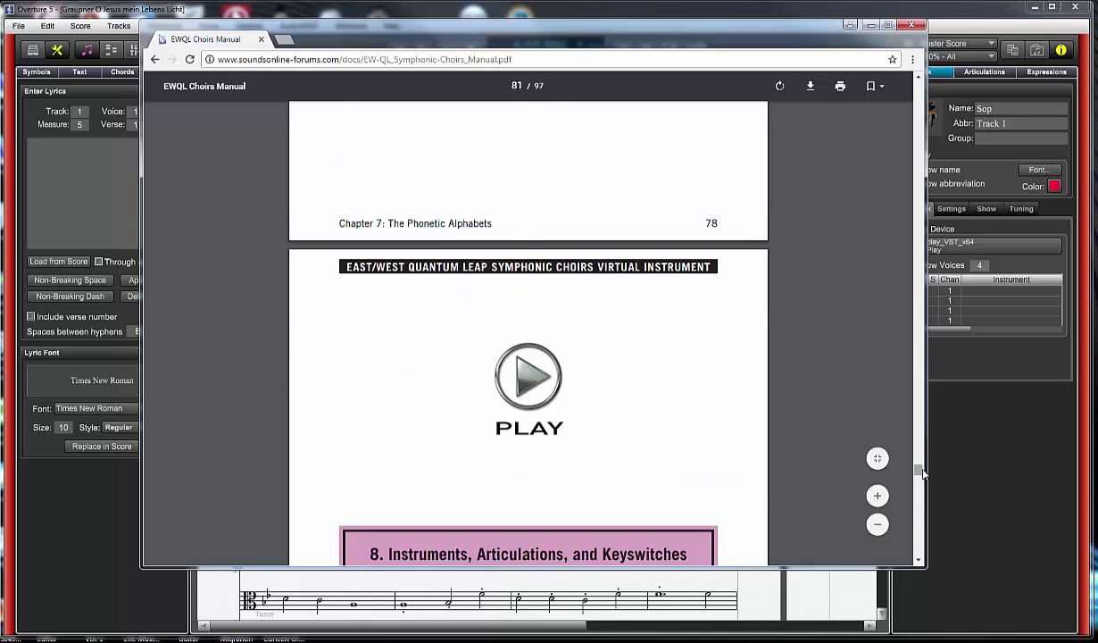
pyautogui.scroll(5, 920, 464)
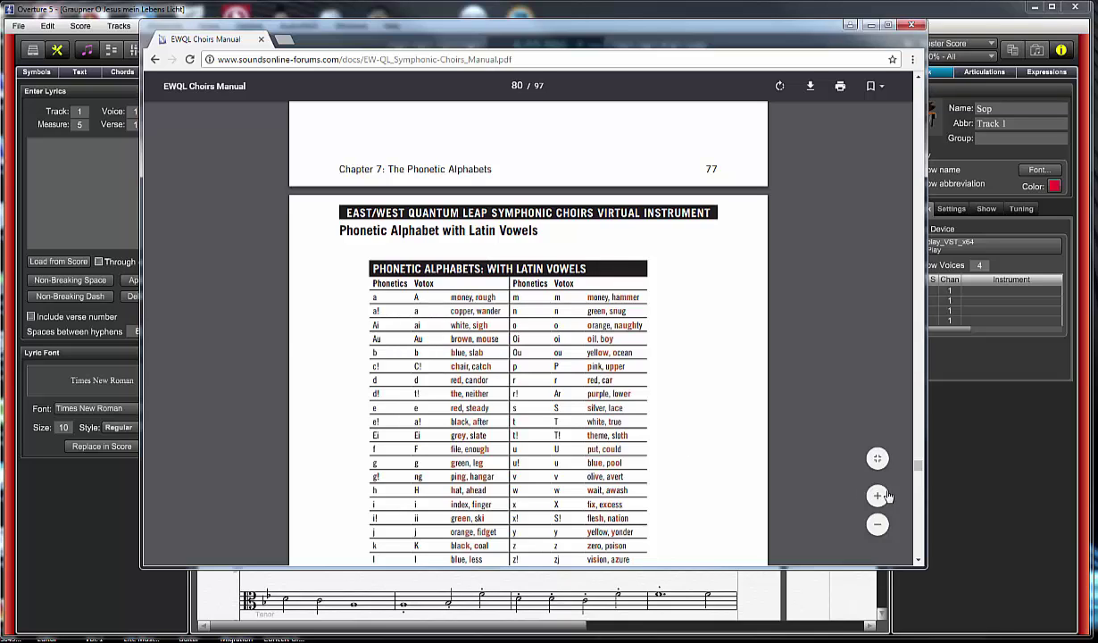
pyautogui.scroll(7, 918, 470)
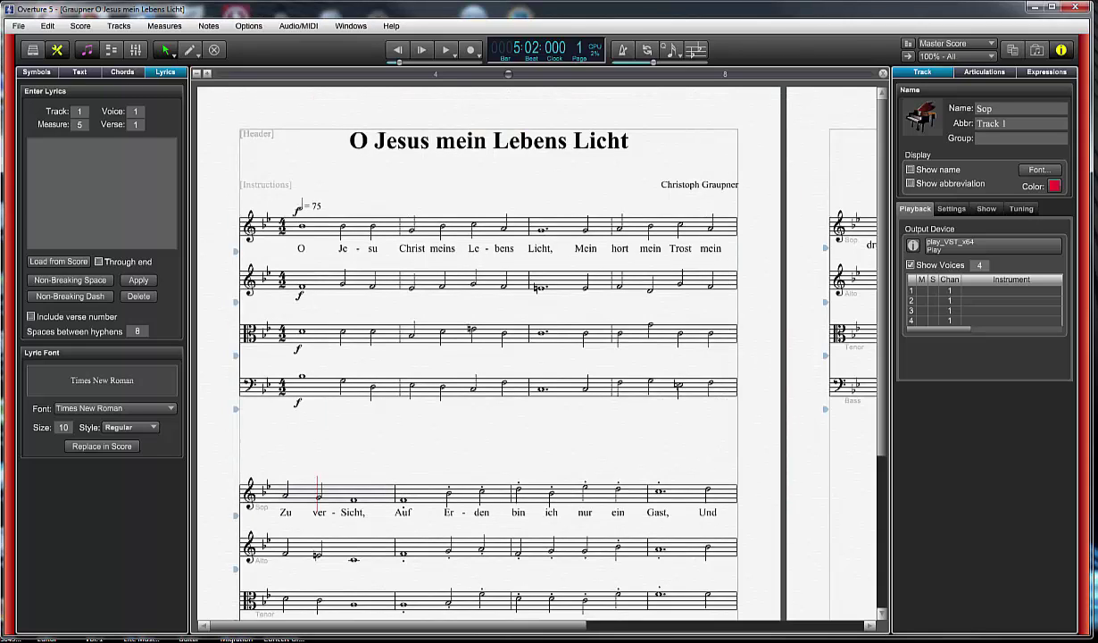
# Bring the tenor choir's Play window over the score, view its Votox text in WordBuilder, and move the window away
pyautogui.moveTo(922, 56); pyautogui.dragTo(398, 75)
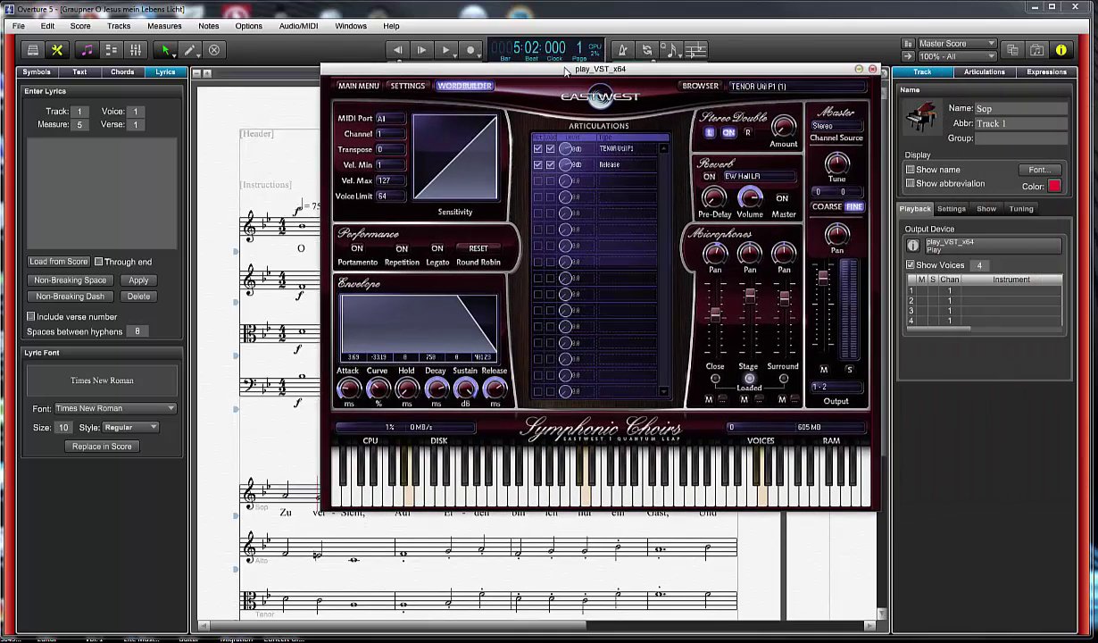
pyautogui.click(453, 86)
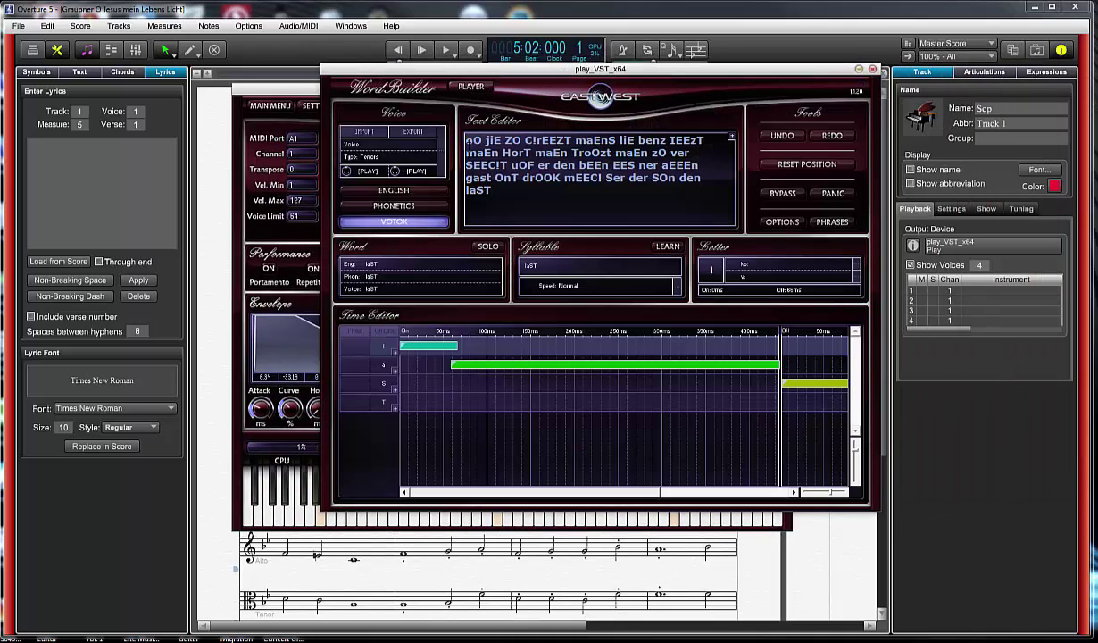
pyautogui.hotkey('ctrl', 'a')
pyautogui.moveTo(514, 70); pyautogui.dragTo(1097, 95)
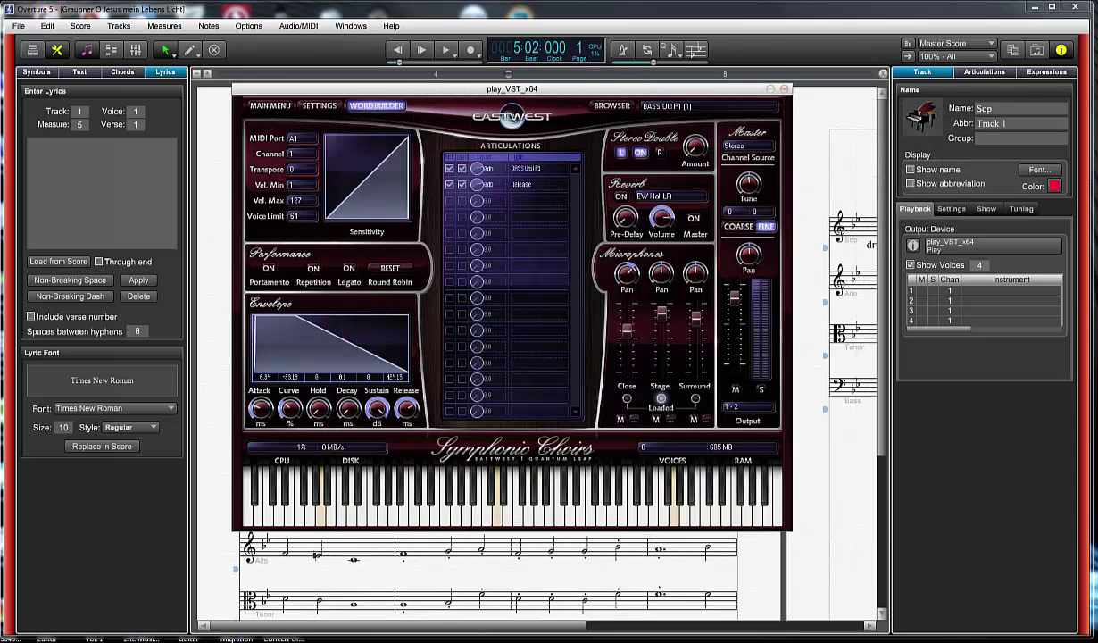
# Bring back the tenor choir's WordBuilder window to compare it with the bass choir's Play window, and dismiss it
pyautogui.moveTo(1097, 93); pyautogui.dragTo(515, 91)
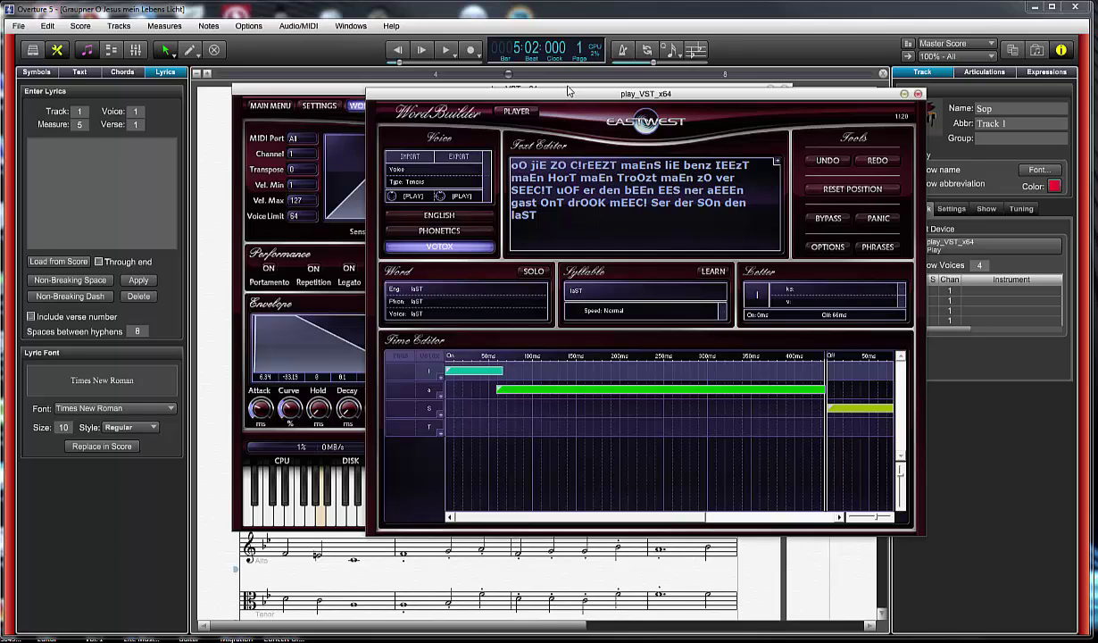
pyautogui.click(515, 111)
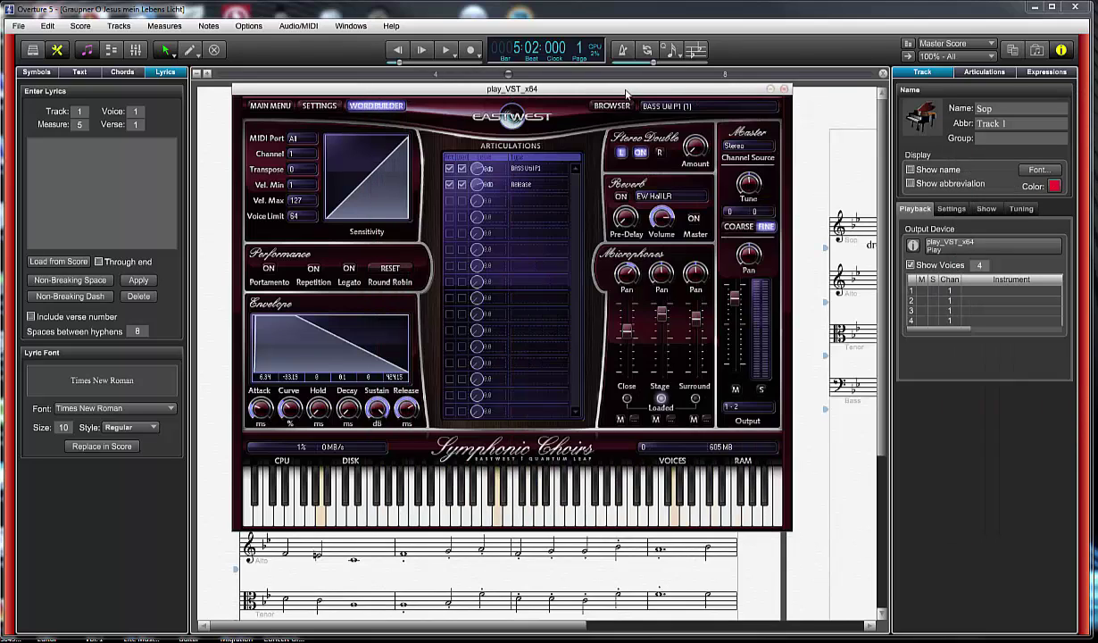
pyautogui.moveTo(604, 90); pyautogui.dragTo(602, 284)
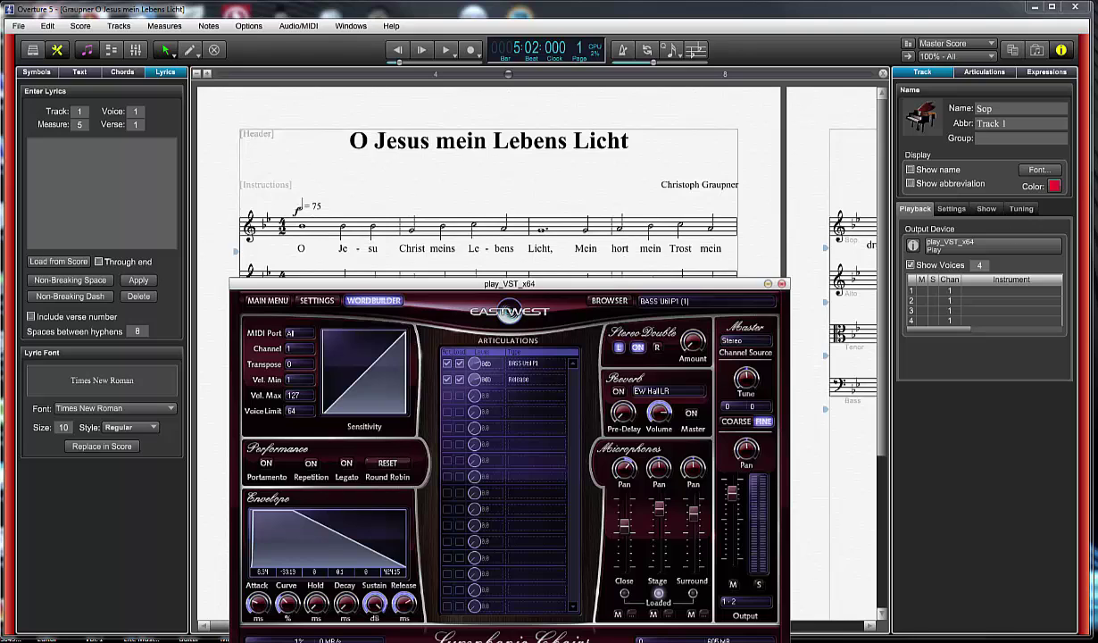
pyautogui.click(751, 272)
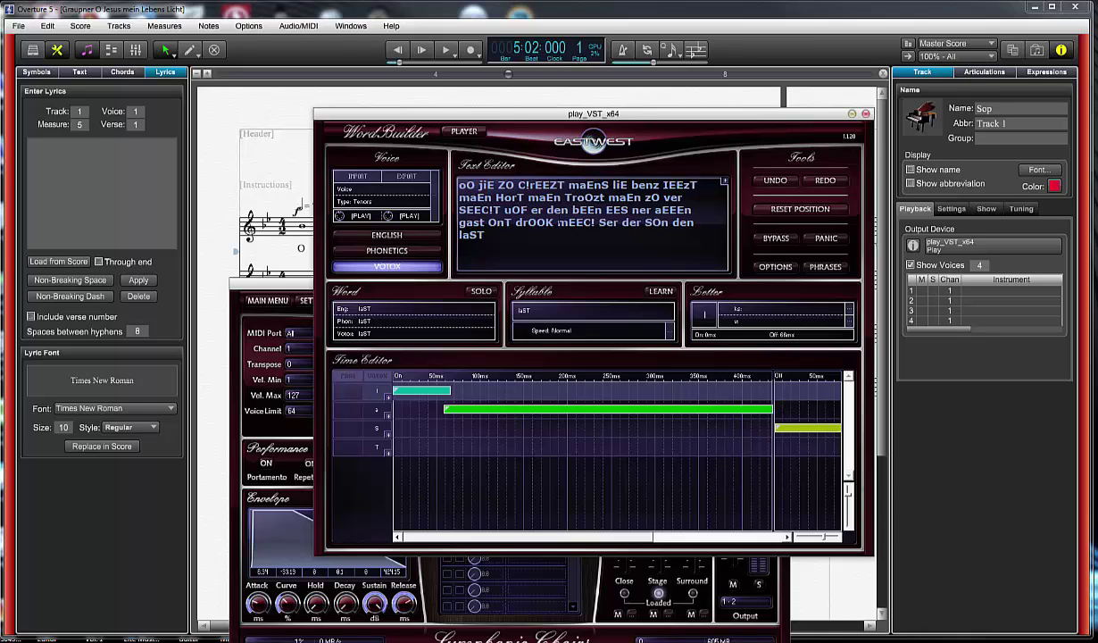
pyautogui.click(865, 113)
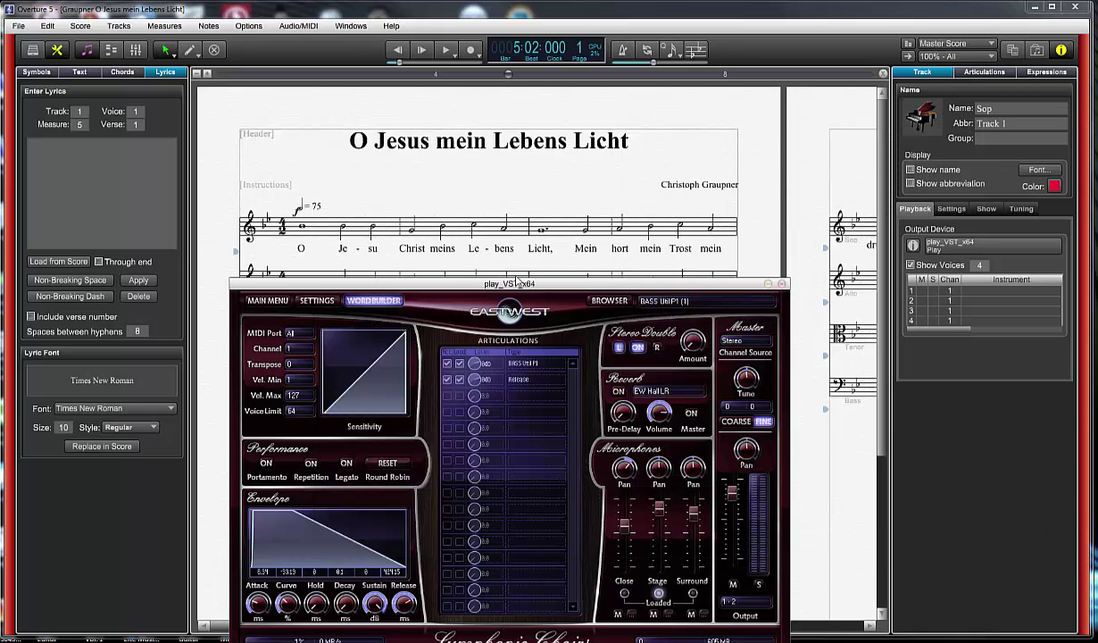
# Open WordBuilder for the bass choir, reset its text position, and move the Play window off the score
pyautogui.moveTo(535, 293); pyautogui.dragTo(596, 132)
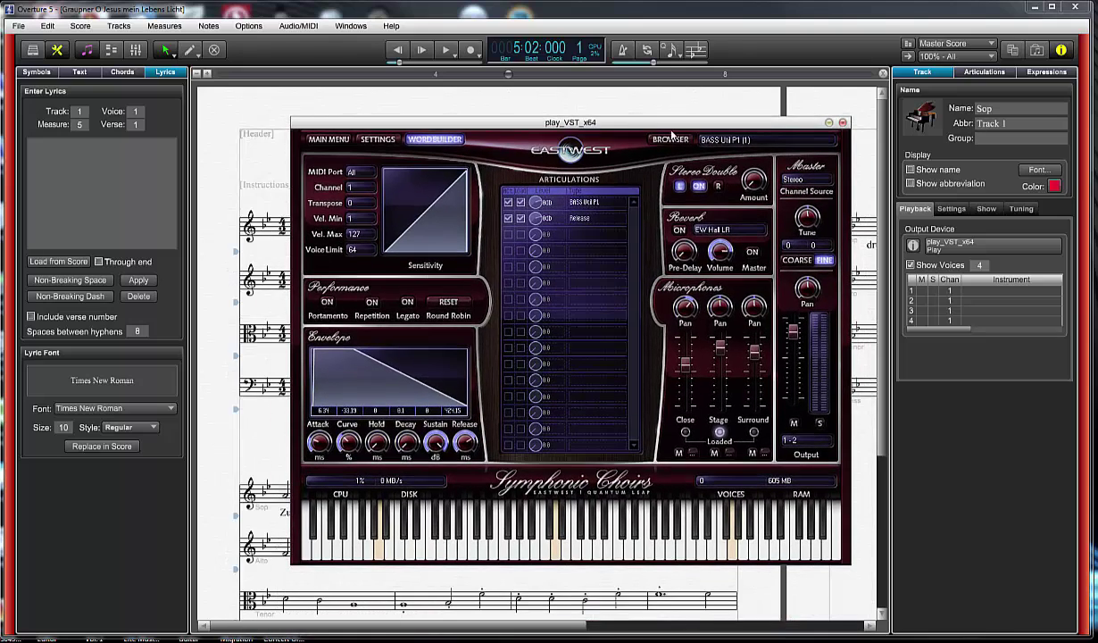
pyautogui.click(438, 140)
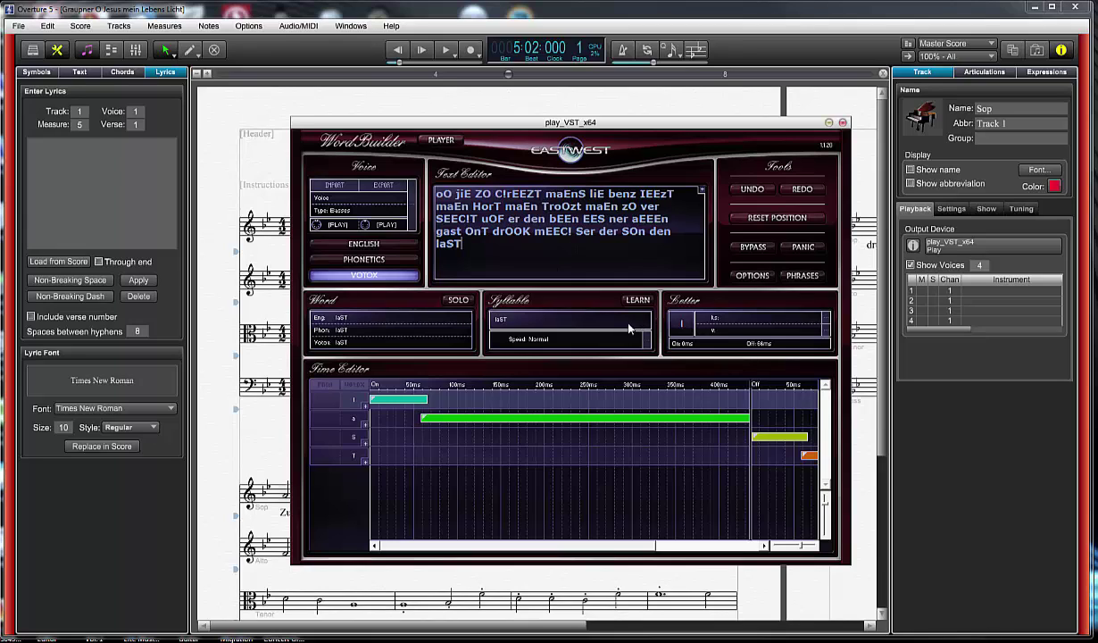
pyautogui.click(767, 225)
pyautogui.click(529, 128)
pyautogui.moveTo(529, 128); pyautogui.dragTo(1097, 115)
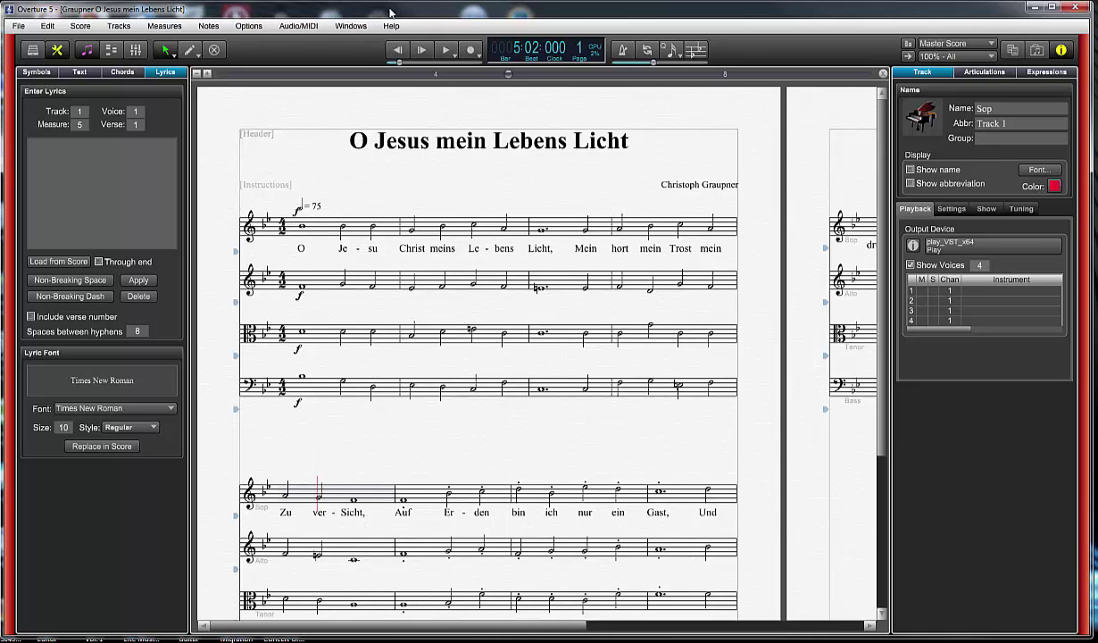
# Play the score from the beginning through to the final word "Last", stop playback, and return to the first page
pyautogui.moveTo(464, 9); pyautogui.dragTo(439, 9)
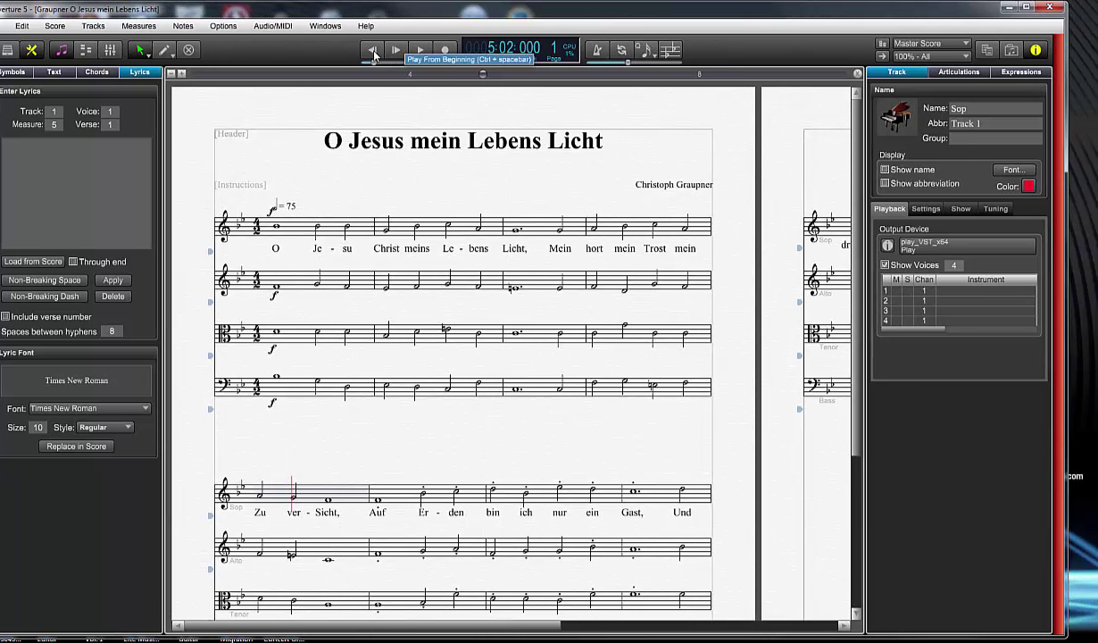
pyautogui.click(375, 55)
pyautogui.click(396, 51)
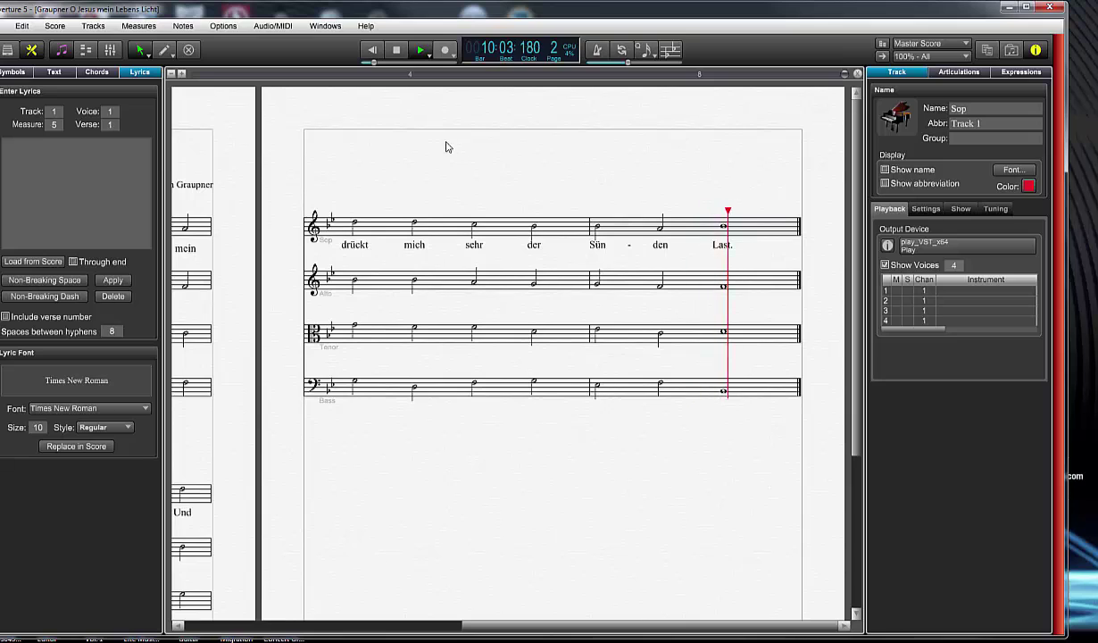
pyautogui.click(397, 51)
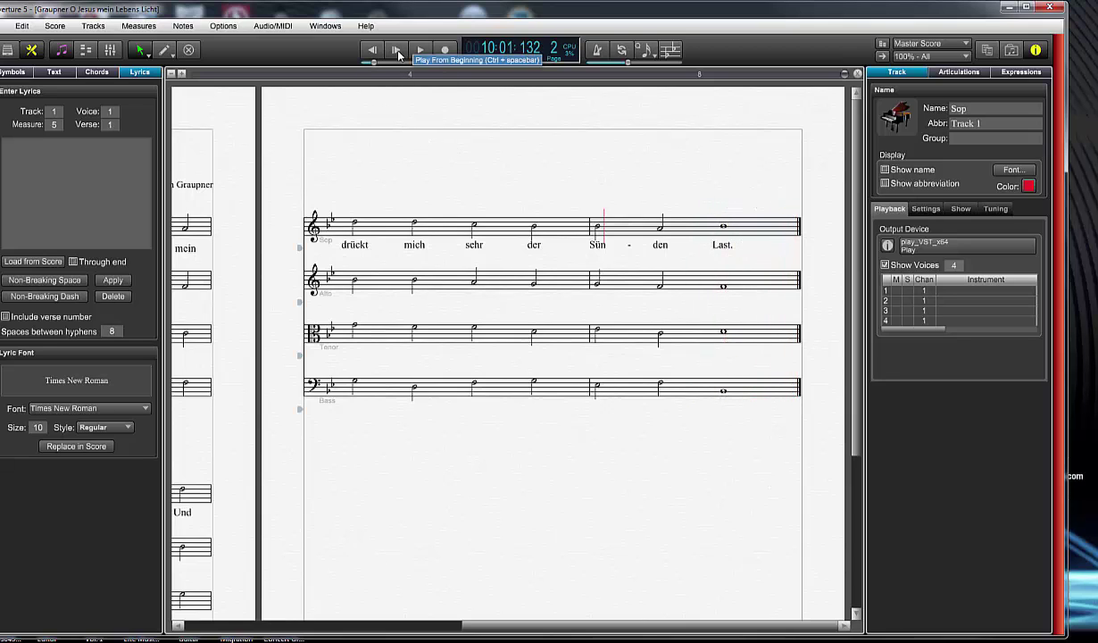
pyautogui.moveTo(523, 625); pyautogui.dragTo(243, 629)
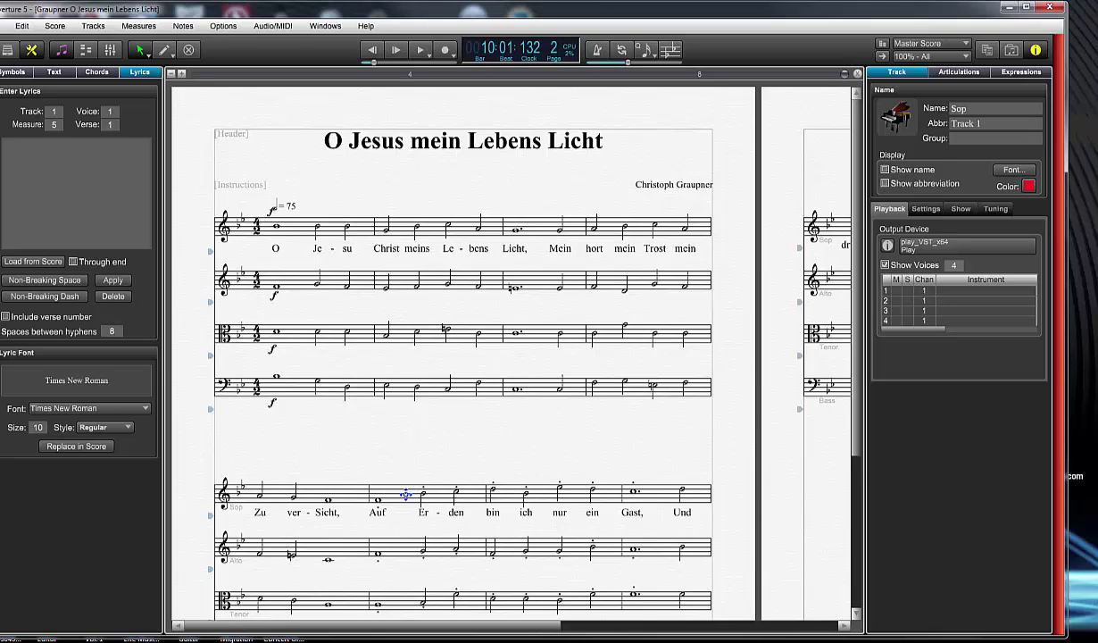